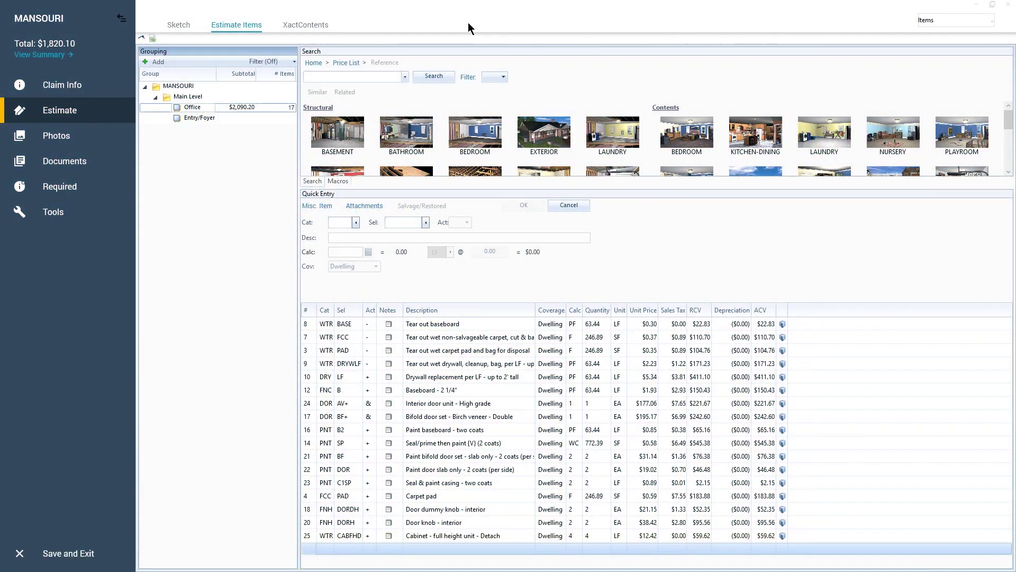
Start a CAB category BIDITM line item with the description 'Custom Cabinet'
{"action": "left_click", "coordinate": [414, 280]}
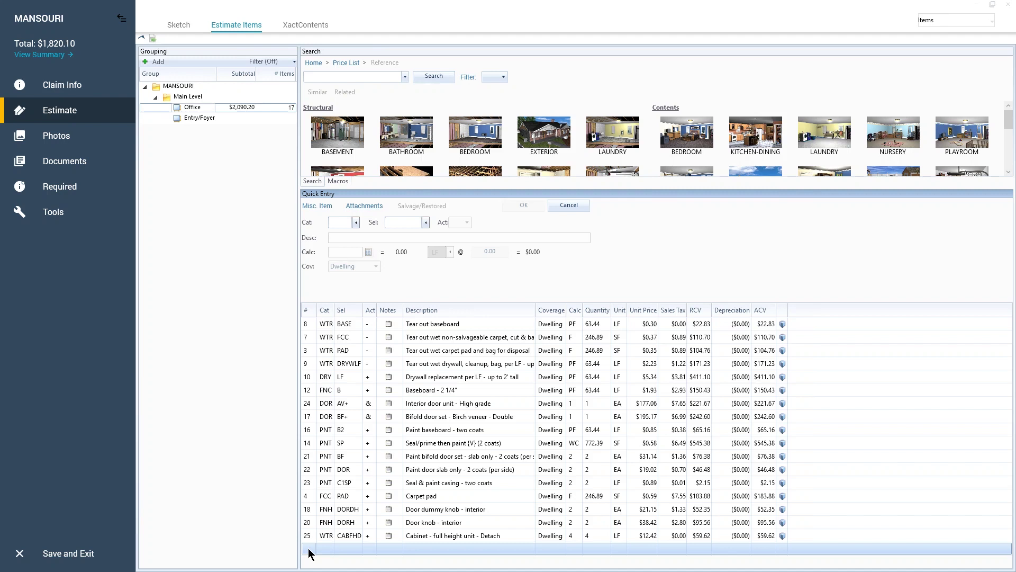
{"action": "left_click", "coordinate": [343, 223]}
{"action": "type", "text": "CAB"}
{"action": "key", "text": "Tab"}
{"action": "type", "text": "BIDIT"}
{"action": "type", "text": "M"}
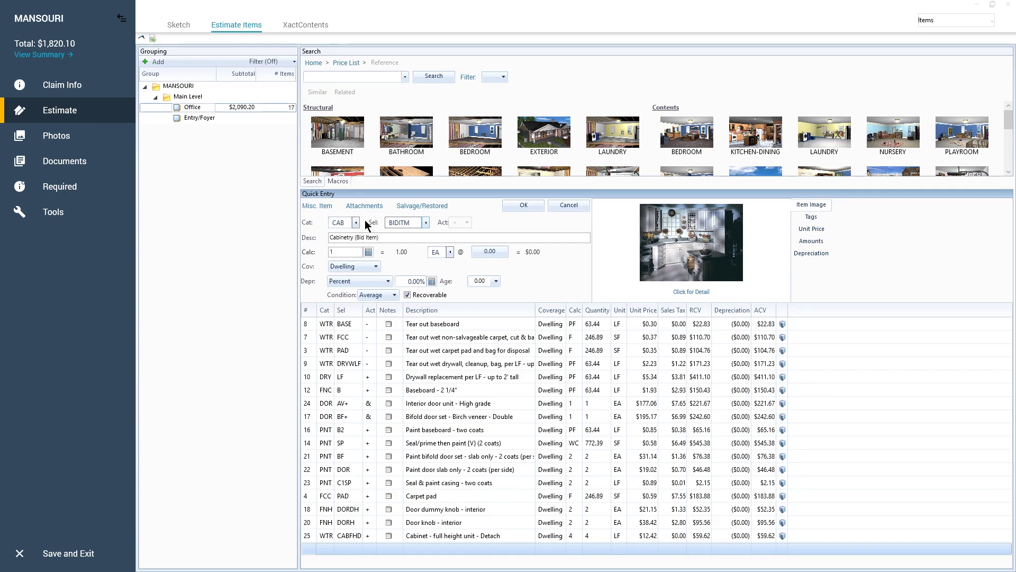
{"action": "key", "text": "Tab"}
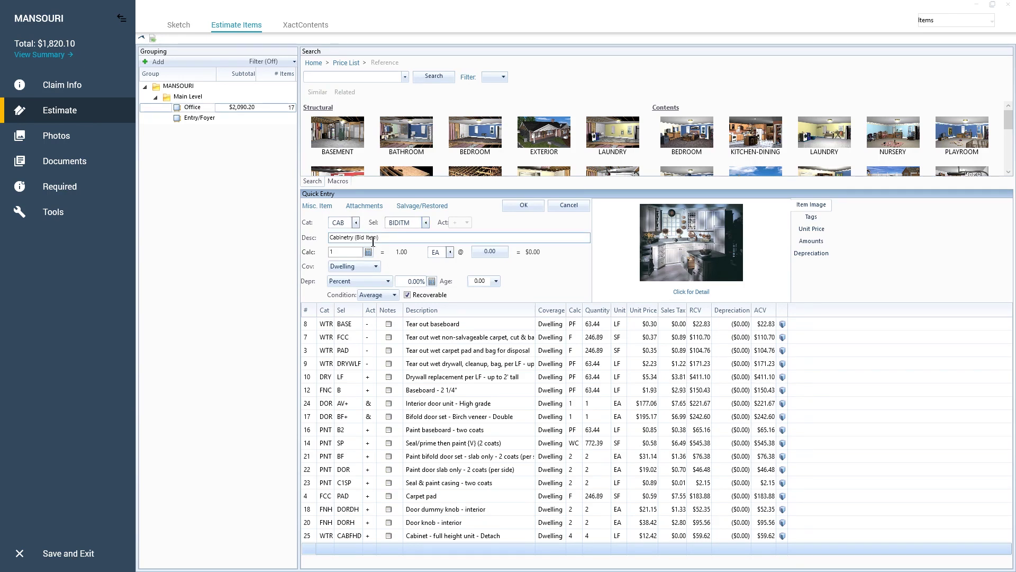
{"action": "triple_click", "coordinate": [373, 240]}
{"action": "type", "text": "C"}
{"action": "type", "text": "ustom Cab"}
{"action": "type", "text": "inet"}
Give the Custom Cabinet a $1,228.62 replace price and add it to the estimate
{"action": "left_click", "coordinate": [500, 253]}
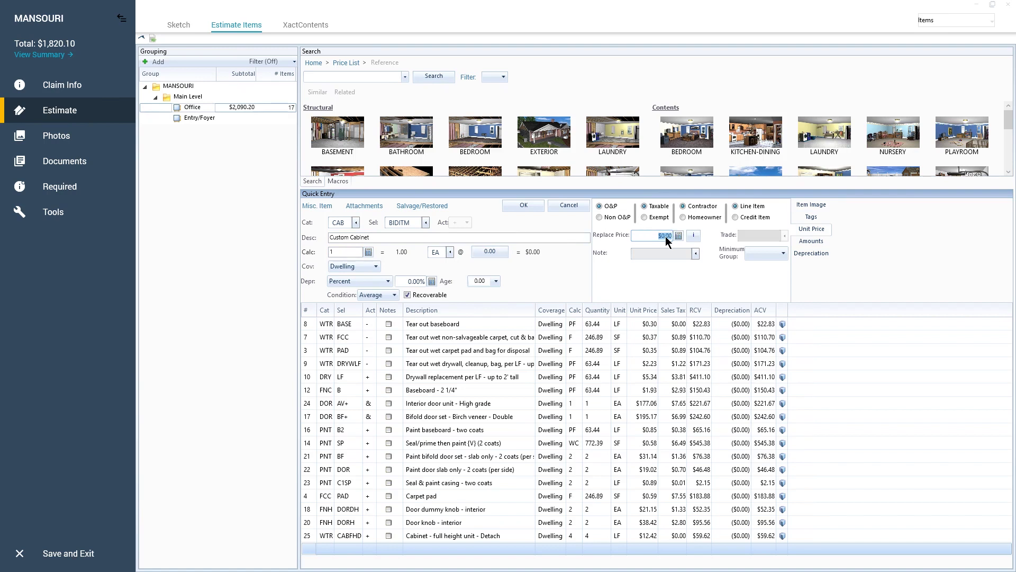
{"action": "type", "text": "1,2"}
{"action": "type", "text": "28.62"}
{"action": "left_click", "coordinate": [522, 206]}
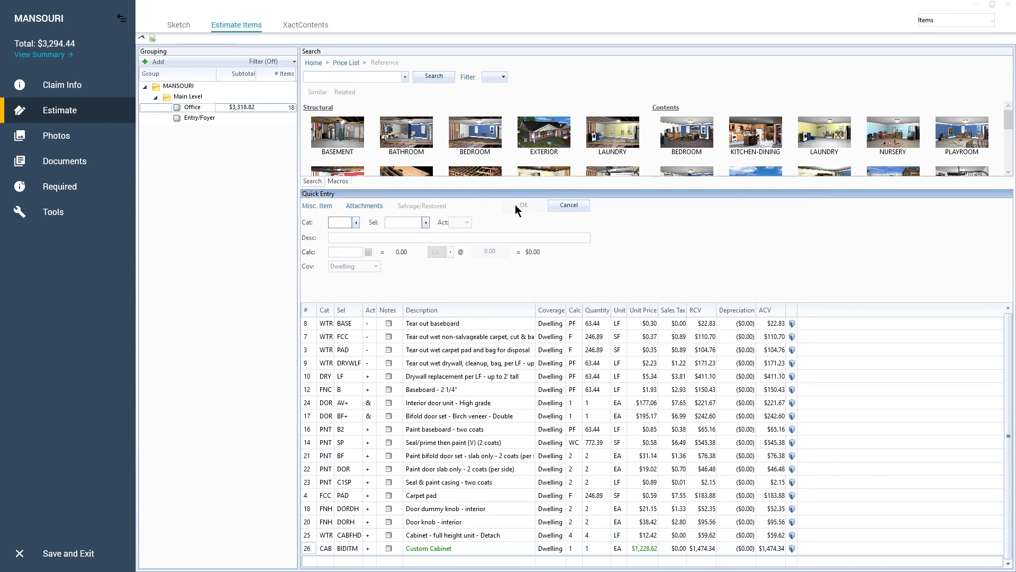
Enter an FCC MISC item described 'Carpet - matching rest of the home'
{"action": "type", "text": "FCC"}
{"action": "key", "text": "Tab"}
{"action": "type", "text": "M"}
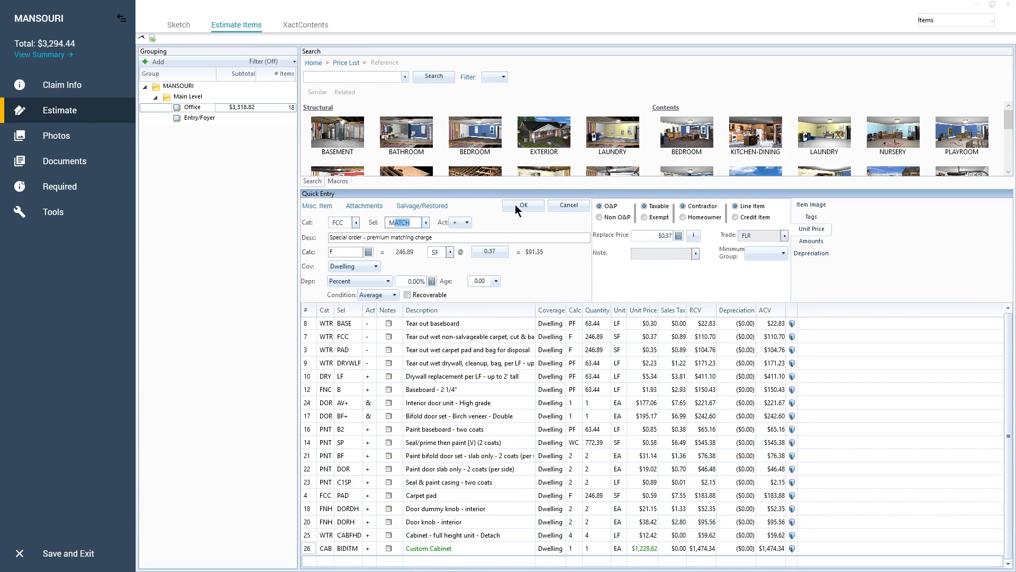
{"action": "type", "text": "ISC"}
{"action": "key", "text": "Tab"}
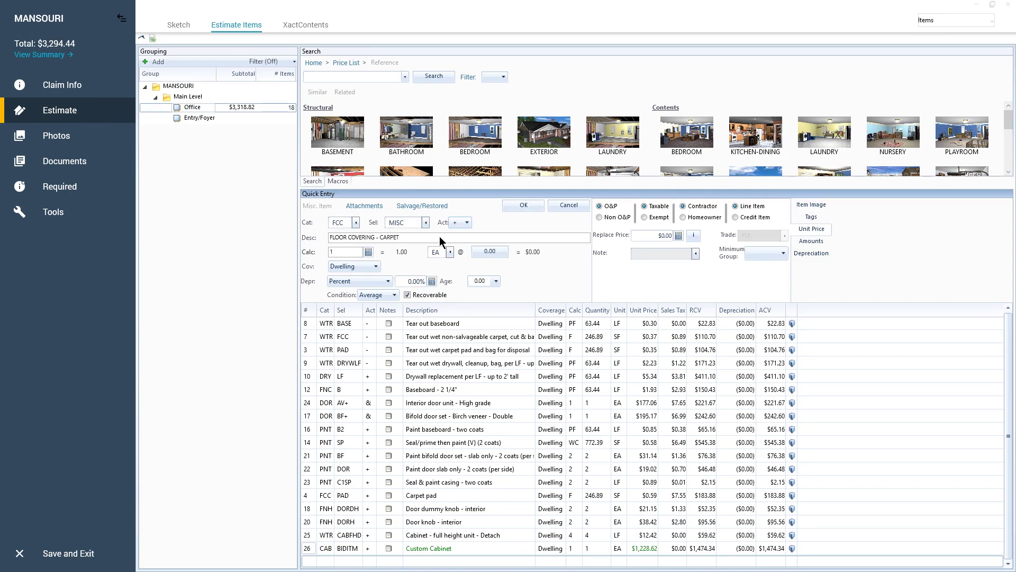
{"action": "left_click", "coordinate": [439, 237]}
{"action": "key", "text": "ctrl+a"}
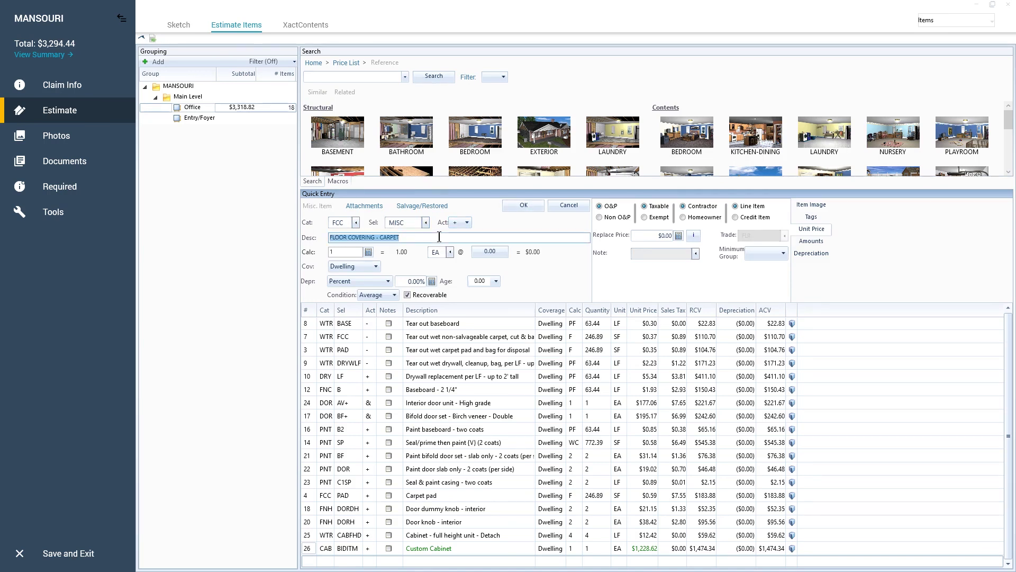
{"action": "type", "text": "Carpet - matching rest of the home"}
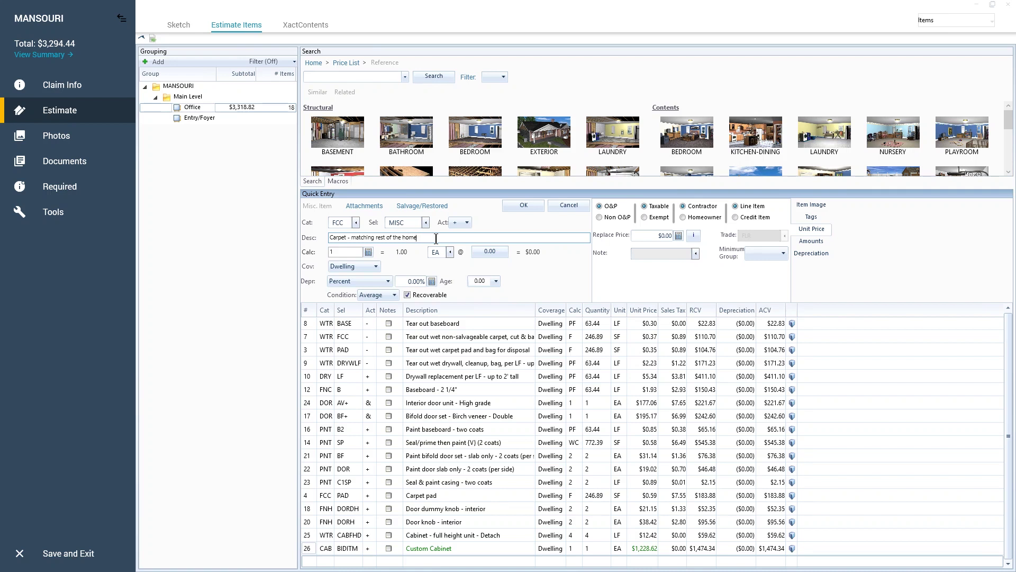
Measure the carpet item at 27.43 with square yards (SY) as the unit
{"action": "left_click", "coordinate": [345, 251]}
{"action": "type", "text": "Y"}
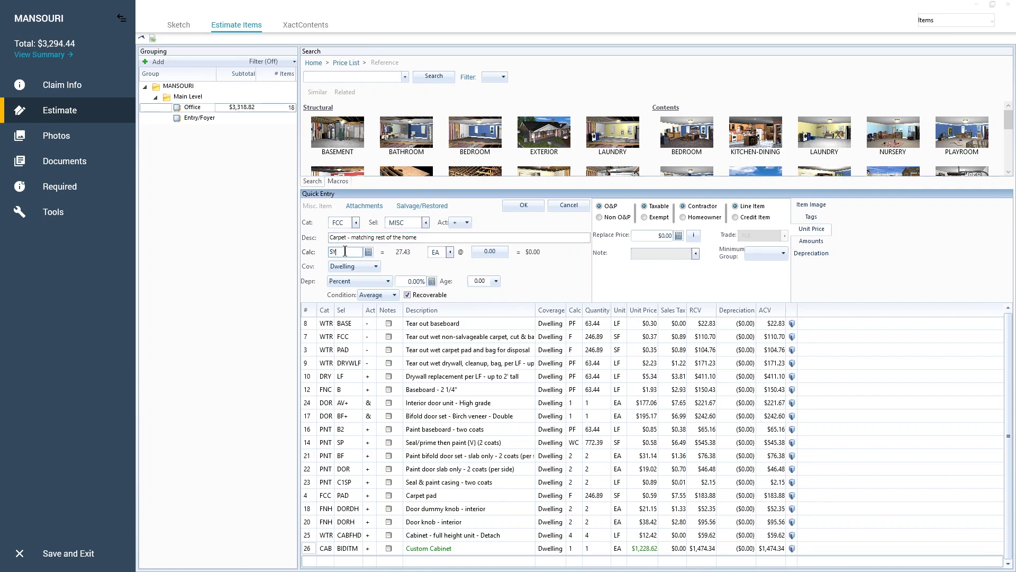
{"action": "left_click", "coordinate": [451, 252]}
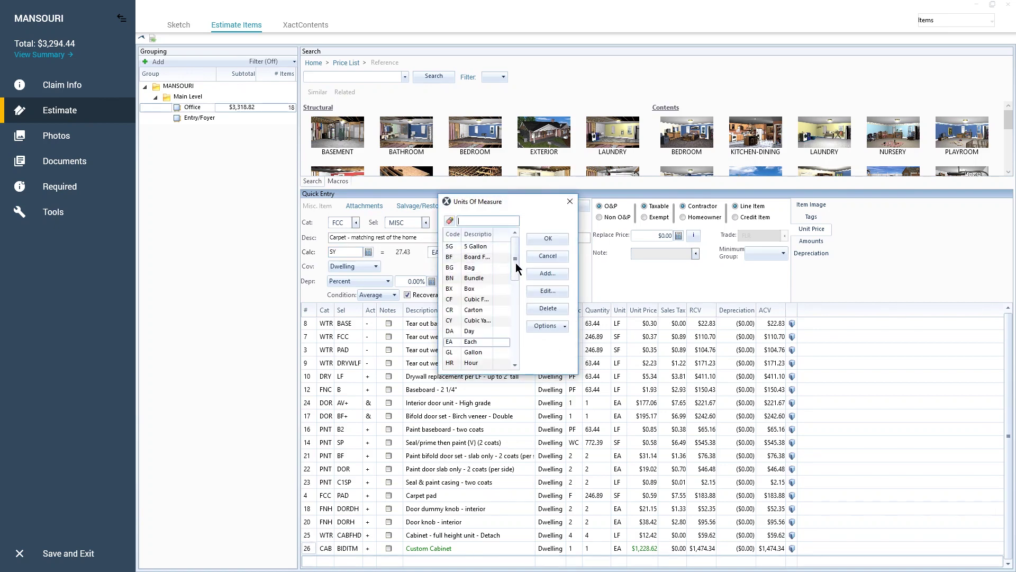
{"action": "left_click_drag", "start_coordinate": [515, 262], "coordinate": [515, 339]}
{"action": "left_click", "coordinate": [479, 321]}
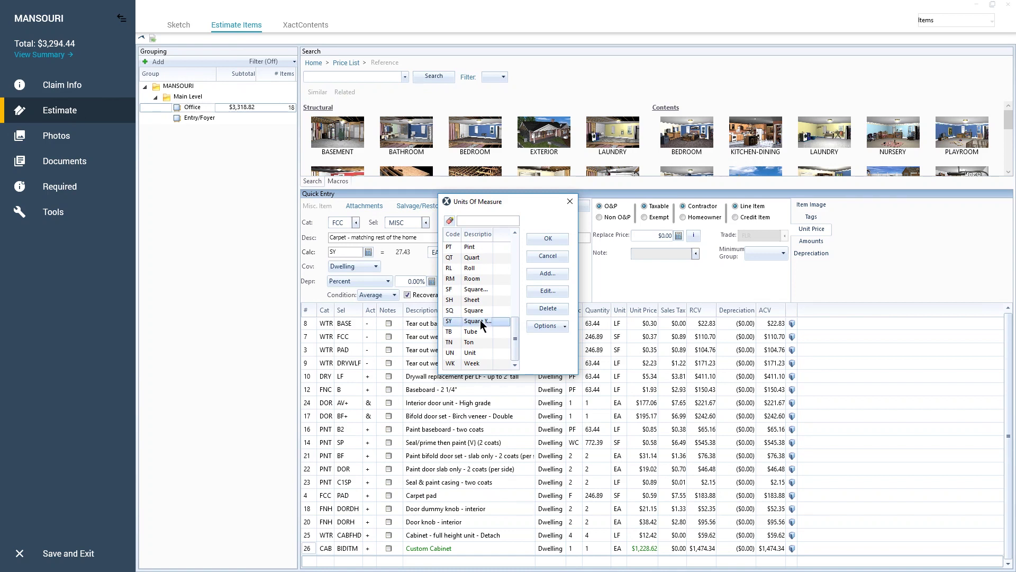
{"action": "left_click", "coordinate": [535, 240]}
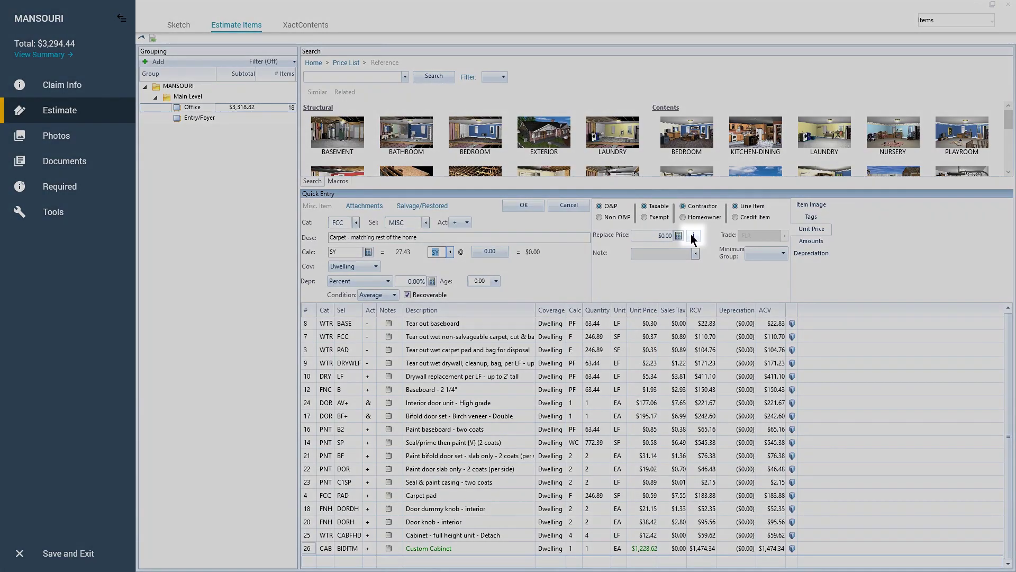
Enter $36.52 material and $4.59 labor for $41.11/SY, then add the carpet item
{"action": "left_click", "coordinate": [692, 236]}
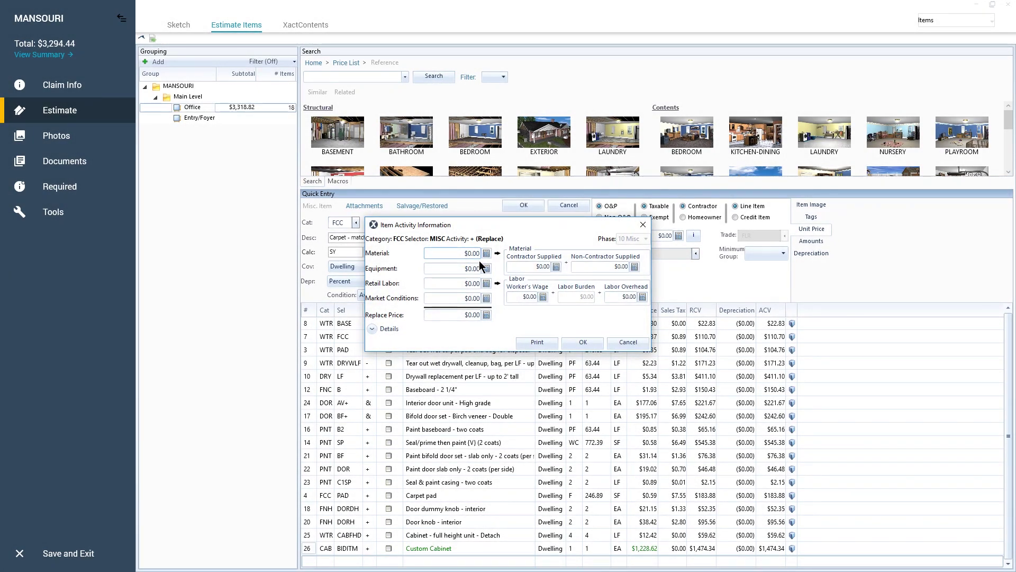
{"action": "type", "text": "360.52"}
{"action": "key", "text": "BackSpace"}
{"action": "left_click", "coordinate": [473, 284]}
{"action": "type", "text": "40"}
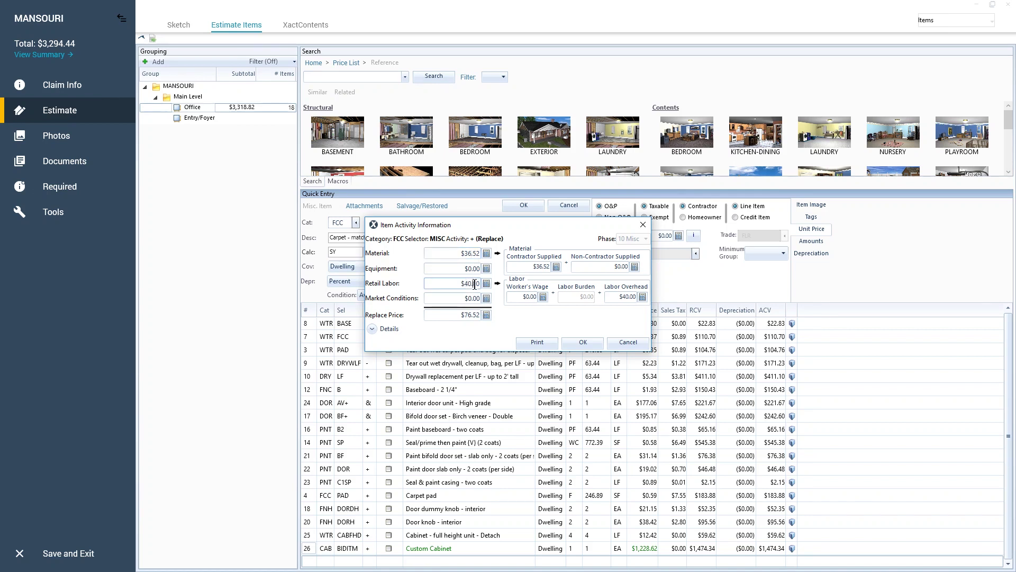
{"action": "type", "text": ".59"}
{"action": "key", "text": "BackSpace"}
{"action": "left_click", "coordinate": [582, 342]}
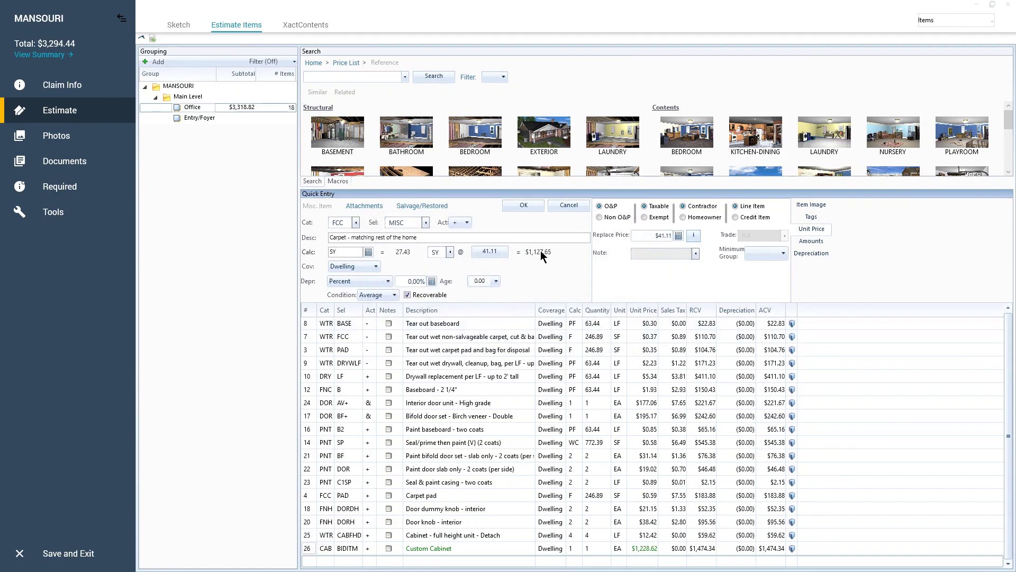
{"action": "left_click", "coordinate": [522, 207]}
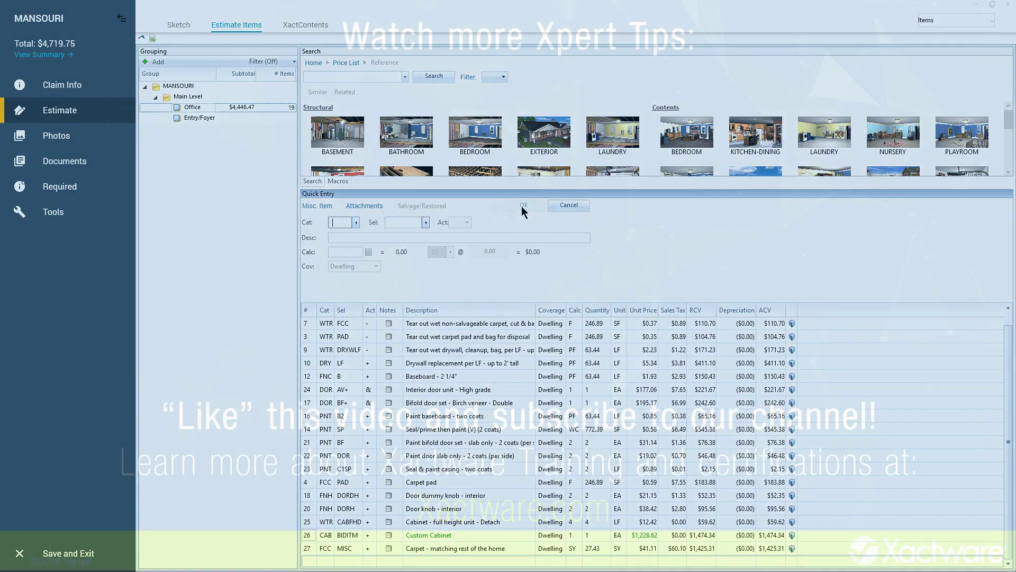